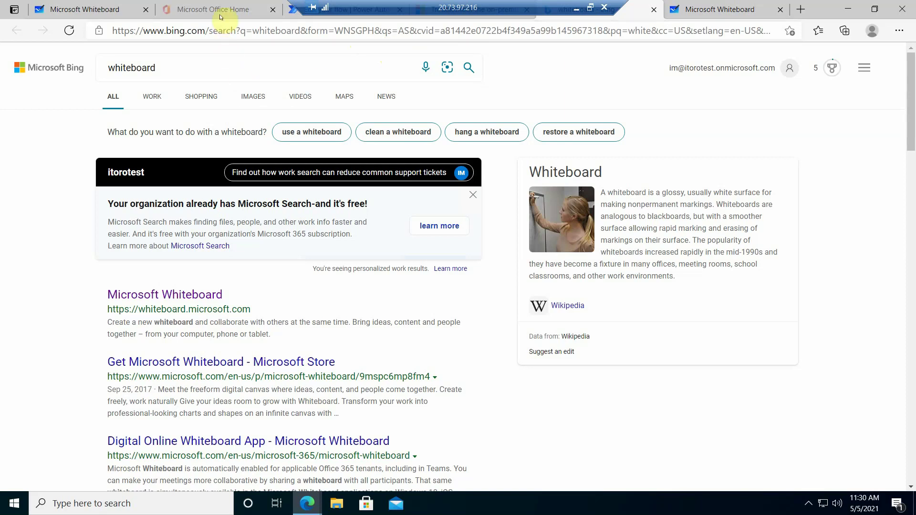
Show the Whiteboard sketch of the cloud flow handing off to the desktop flow
{"action": "left_click", "coordinate": [220, 15]}
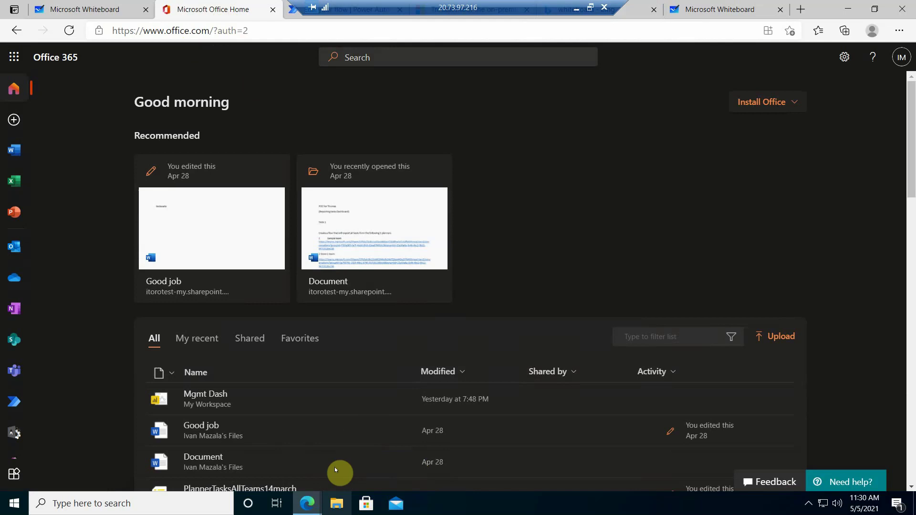
{"action": "left_click", "coordinate": [112, 11]}
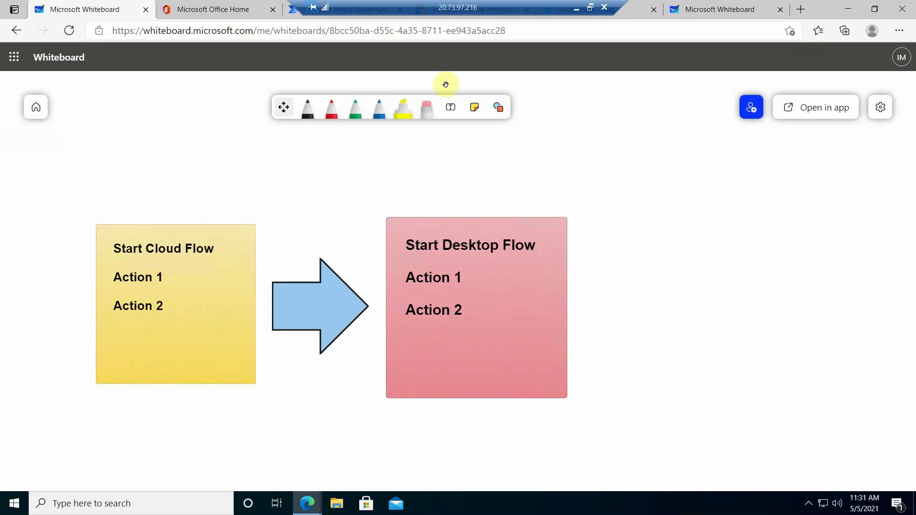
Create a new instant cloud flow with the 'Manually trigger a flow' trigger
{"action": "left_click", "coordinate": [295, 15]}
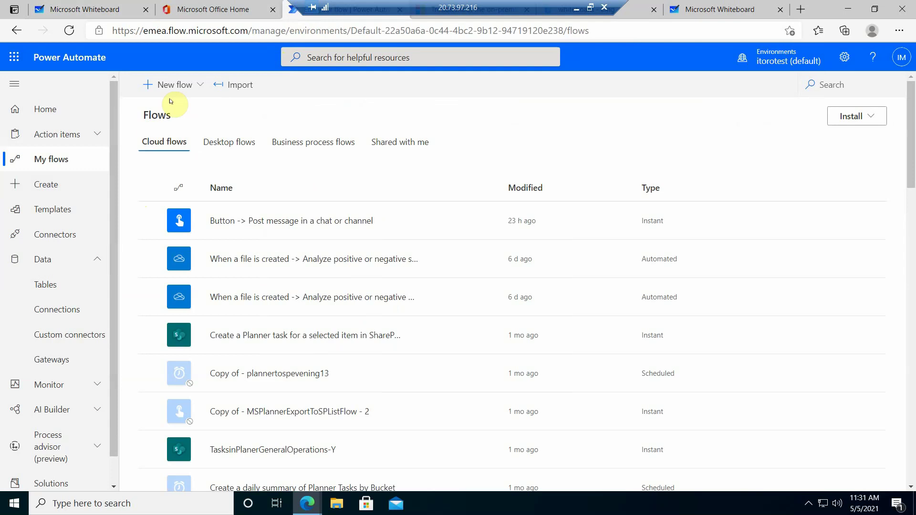
{"action": "left_click", "coordinate": [186, 91]}
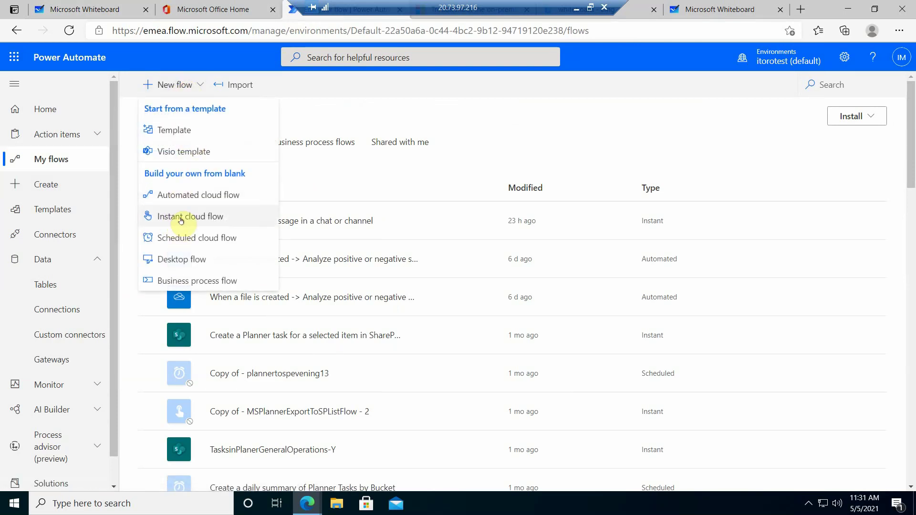
{"action": "left_click", "coordinate": [191, 219]}
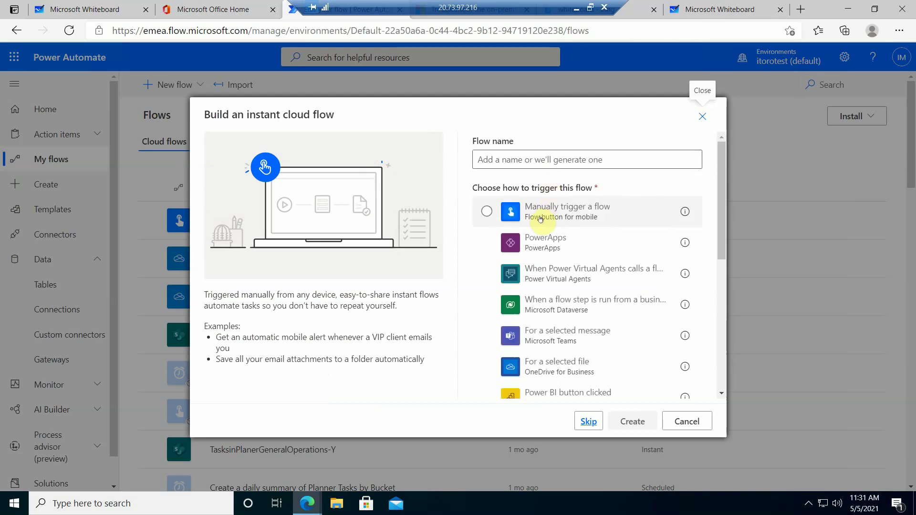
{"action": "left_click", "coordinate": [546, 218]}
{"action": "left_click", "coordinate": [625, 422]}
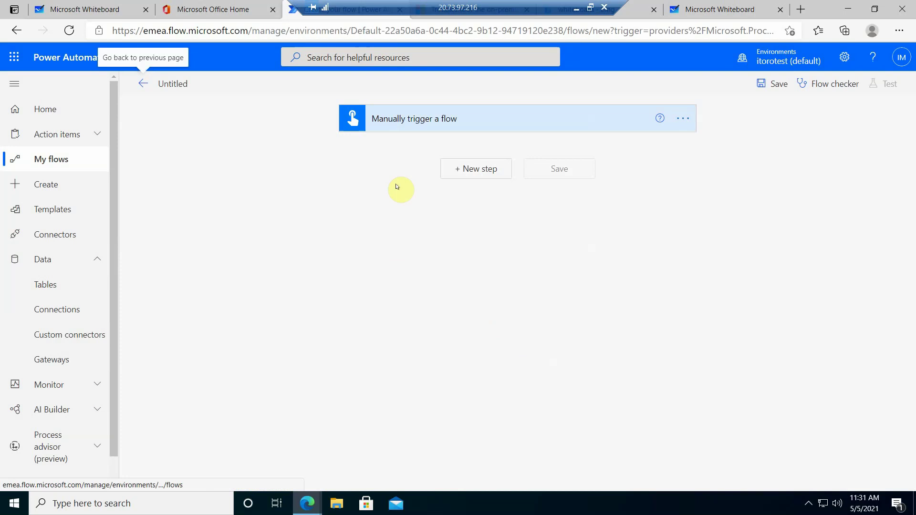
Add the Microsoft Teams 'Post a message (V3)' action after the trigger
{"action": "left_click", "coordinate": [474, 170]}
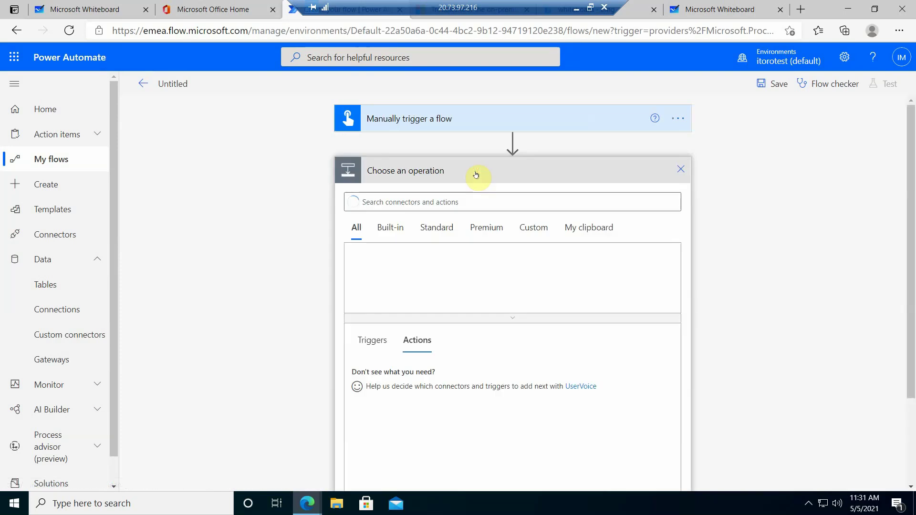
{"action": "left_click", "coordinate": [441, 198]}
{"action": "type", "text": "te"}
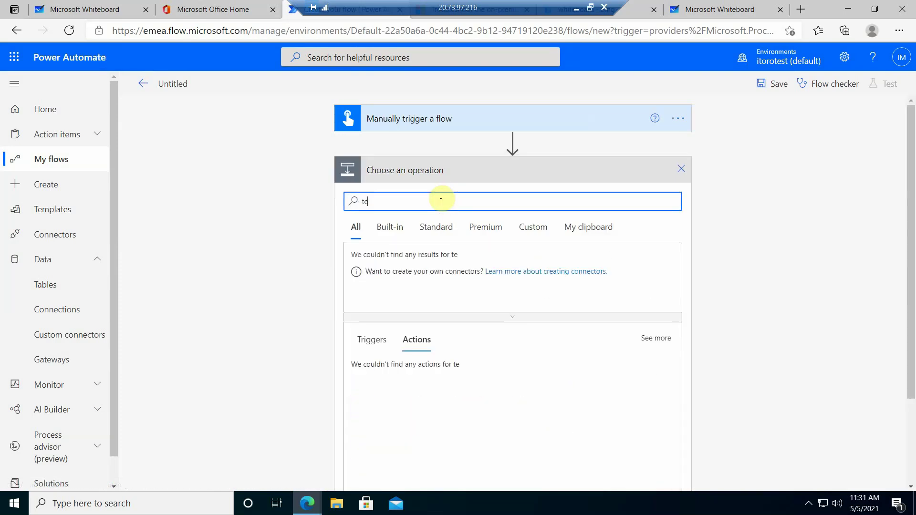
{"action": "type", "text": "asm"}
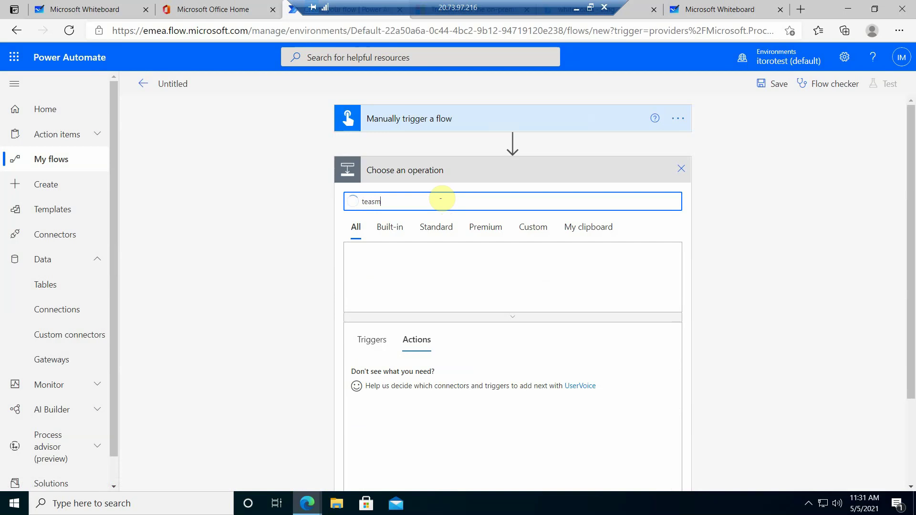
{"action": "left_click", "coordinate": [365, 276]}
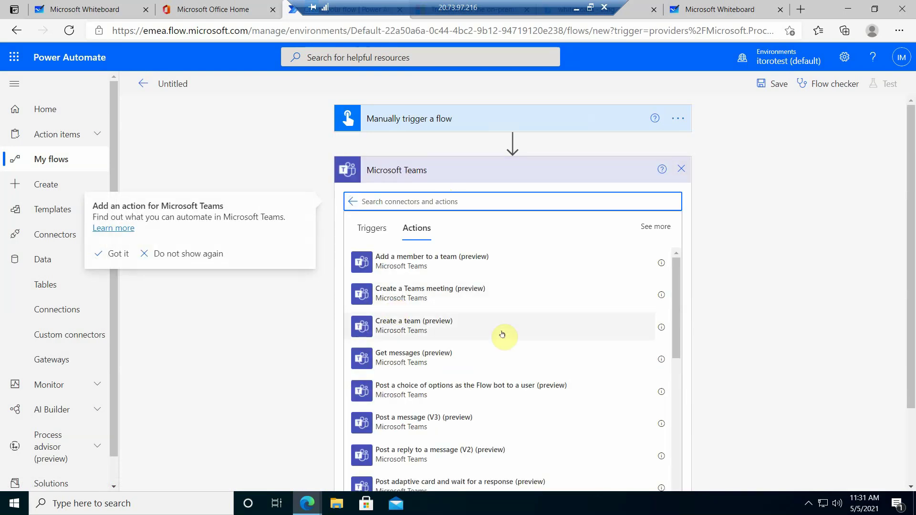
{"action": "scroll", "coordinate": [501, 334], "scroll_direction": "down", "scroll_amount": 1}
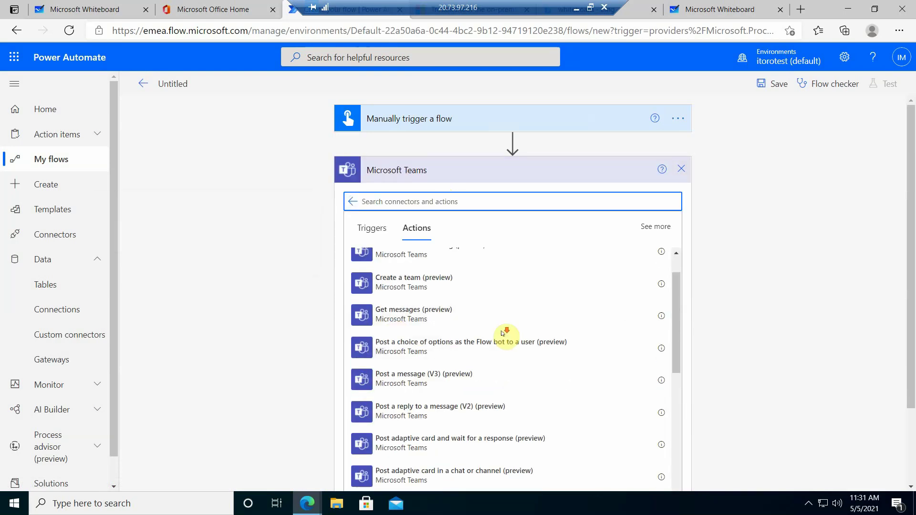
{"action": "left_click", "coordinate": [424, 382]}
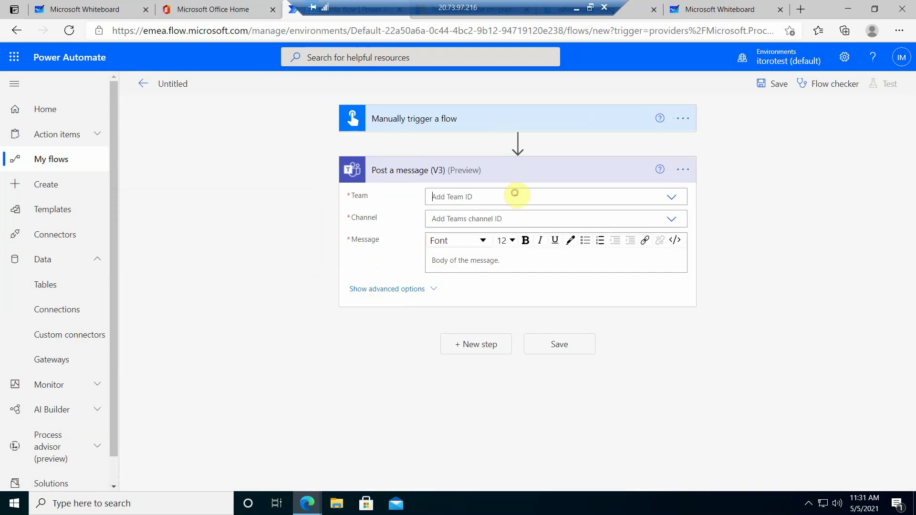
Post 'test message' to the Allstaff team's General channel and save the flow
{"action": "left_click", "coordinate": [515, 192]}
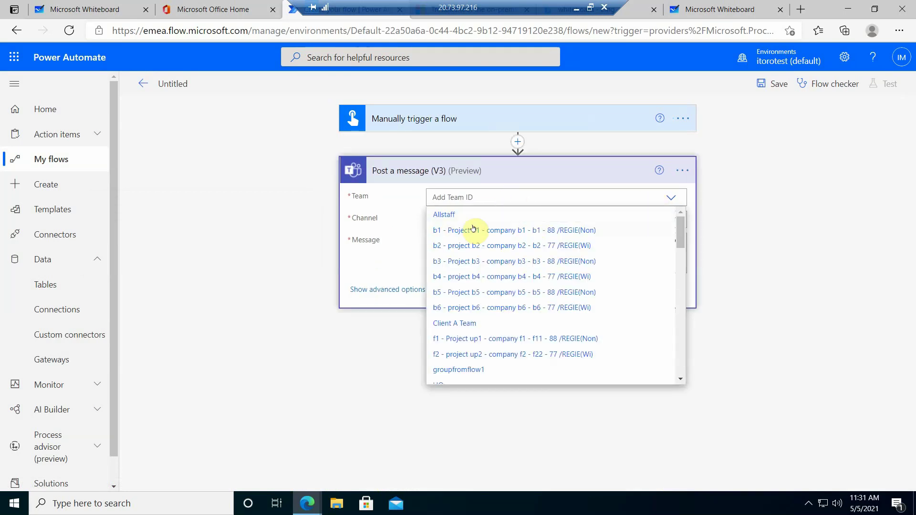
{"action": "left_click", "coordinate": [441, 215]}
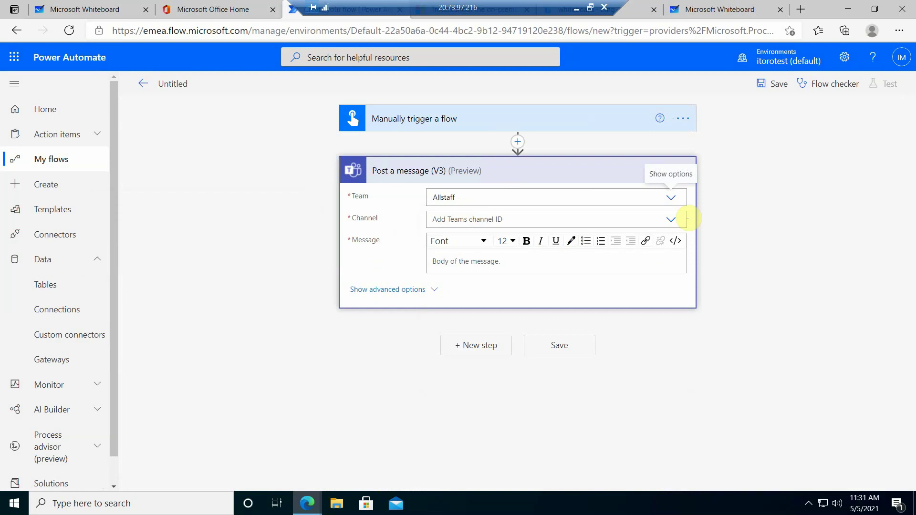
{"action": "left_click", "coordinate": [669, 220]}
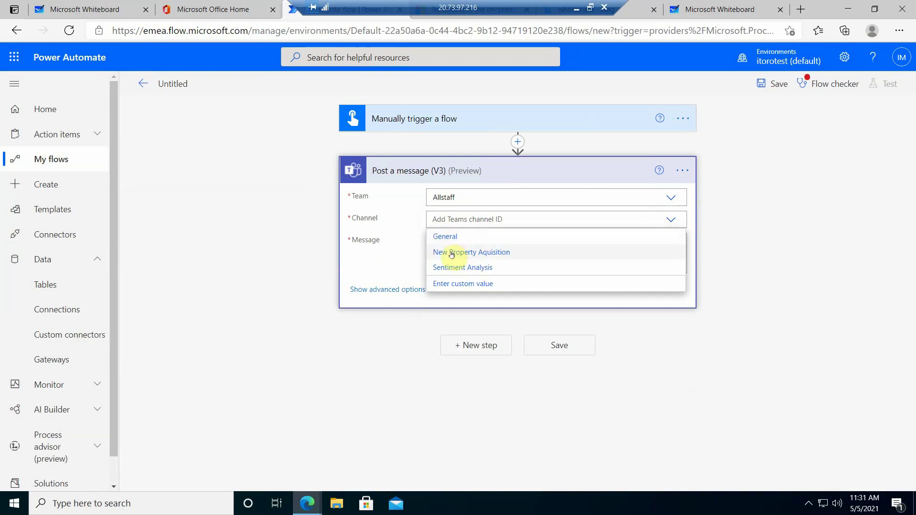
{"action": "left_click", "coordinate": [443, 237]}
{"action": "left_click", "coordinate": [468, 261]}
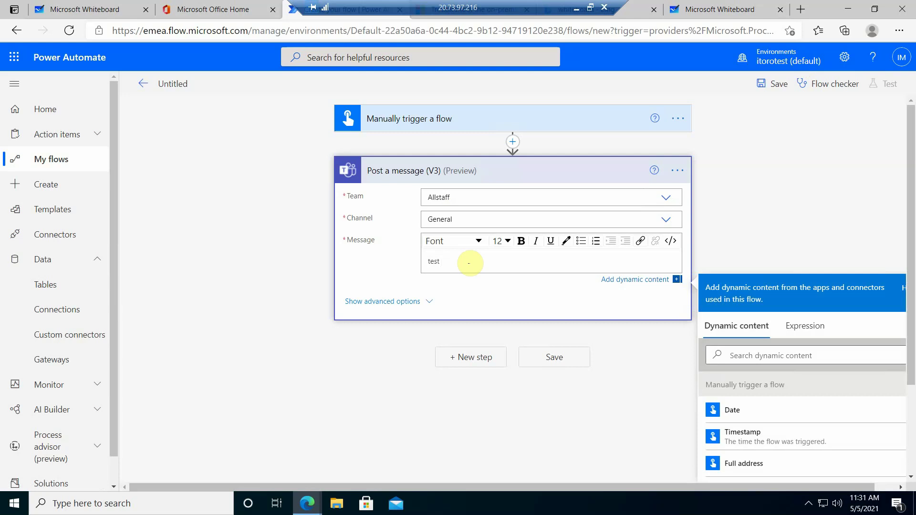
{"action": "left_click", "coordinate": [554, 357]}
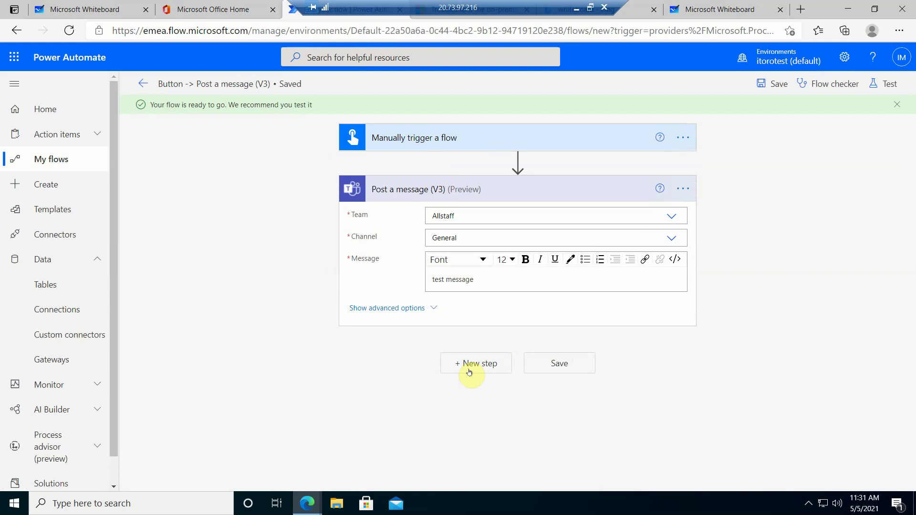
Add a Desktop flows 'Run a flow built with Power Automate Desktop' action after the Teams step
{"action": "left_click", "coordinate": [479, 369]}
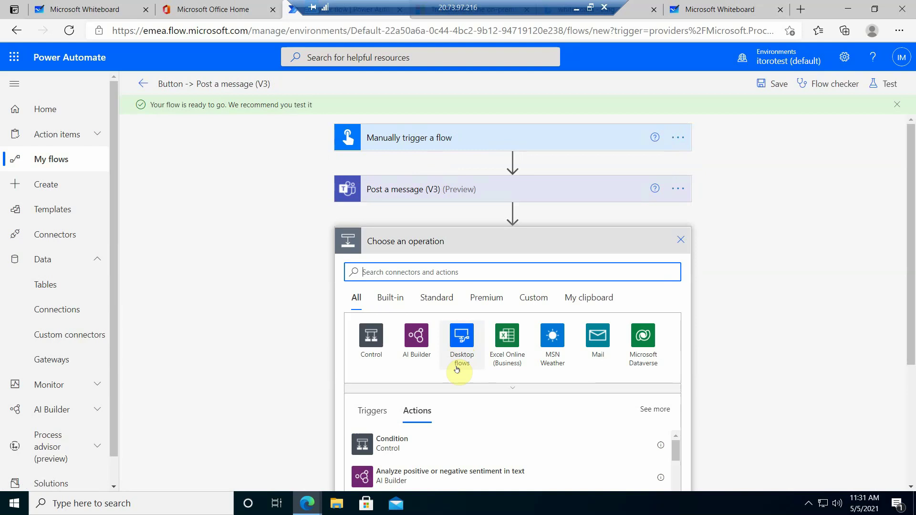
{"action": "left_click", "coordinate": [460, 336]}
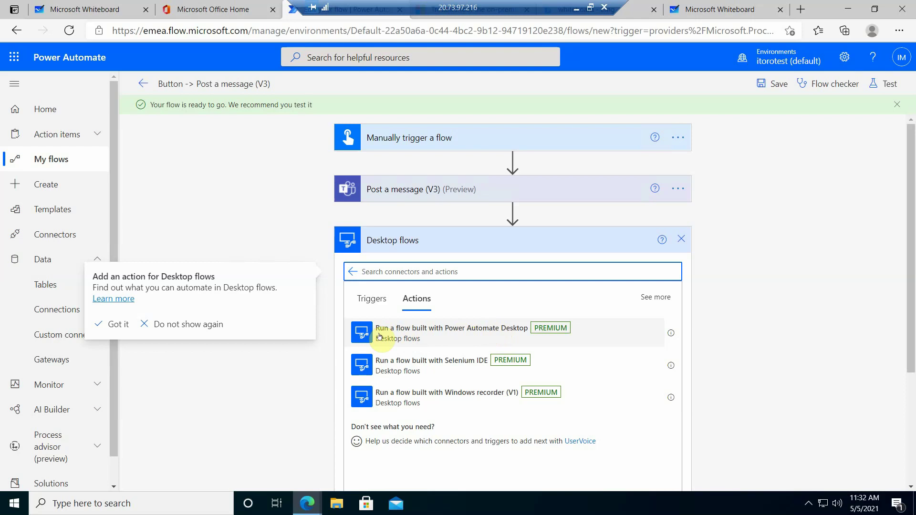
{"action": "left_click", "coordinate": [405, 333]}
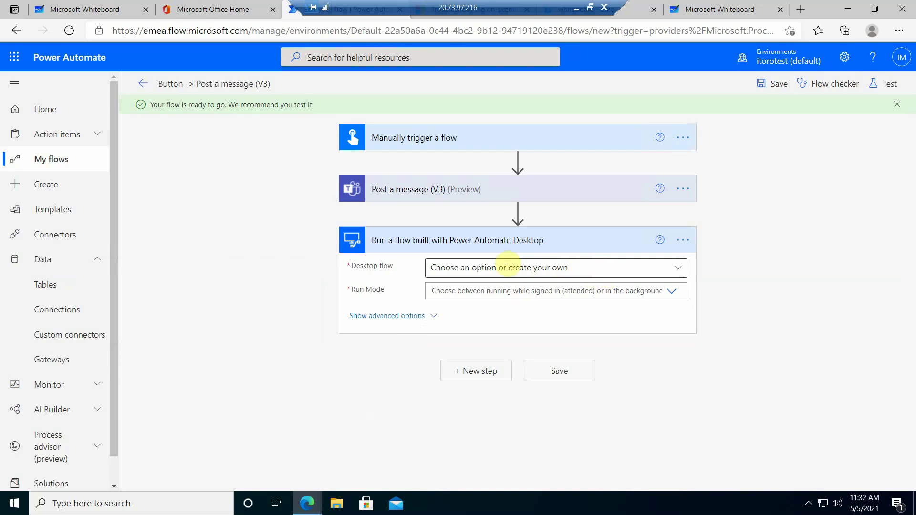
Set the desktop step to run testflow in Attended mode and save the flow
{"action": "left_click", "coordinate": [671, 271]}
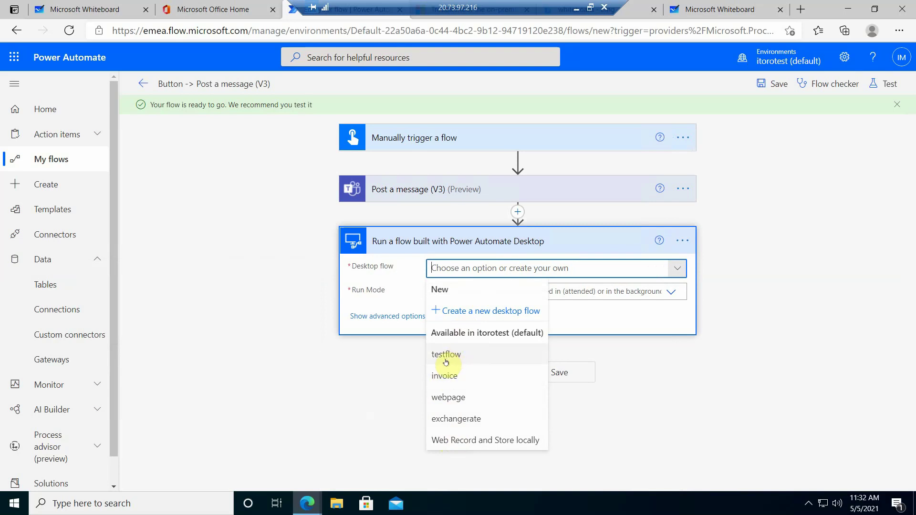
{"action": "left_click", "coordinate": [445, 360]}
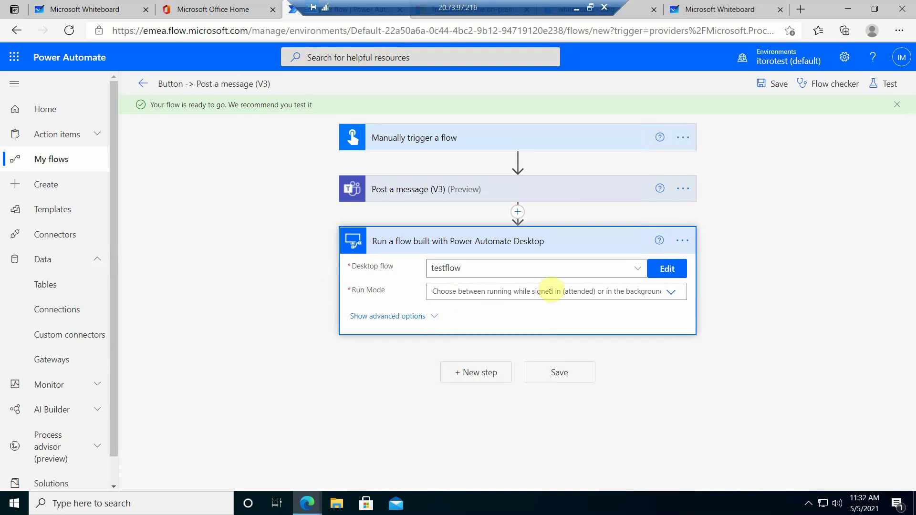
{"action": "left_click", "coordinate": [663, 291]}
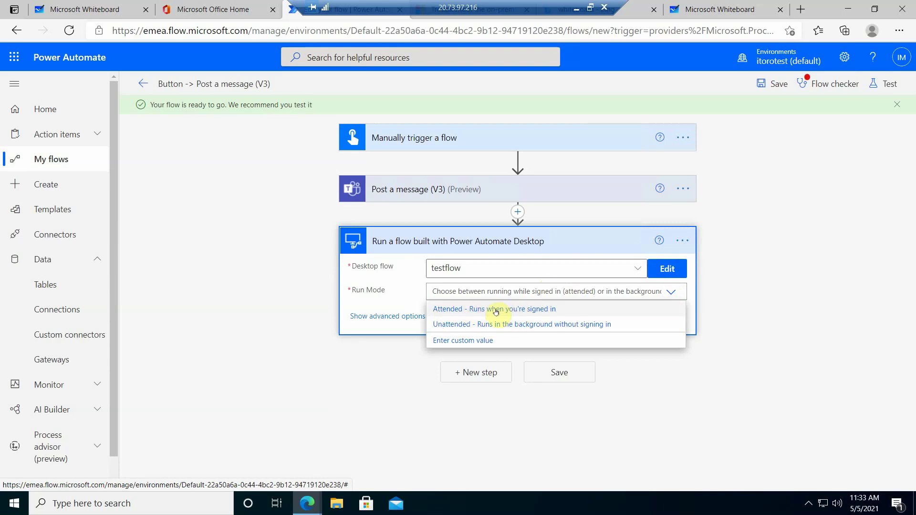
{"action": "left_click", "coordinate": [491, 310]}
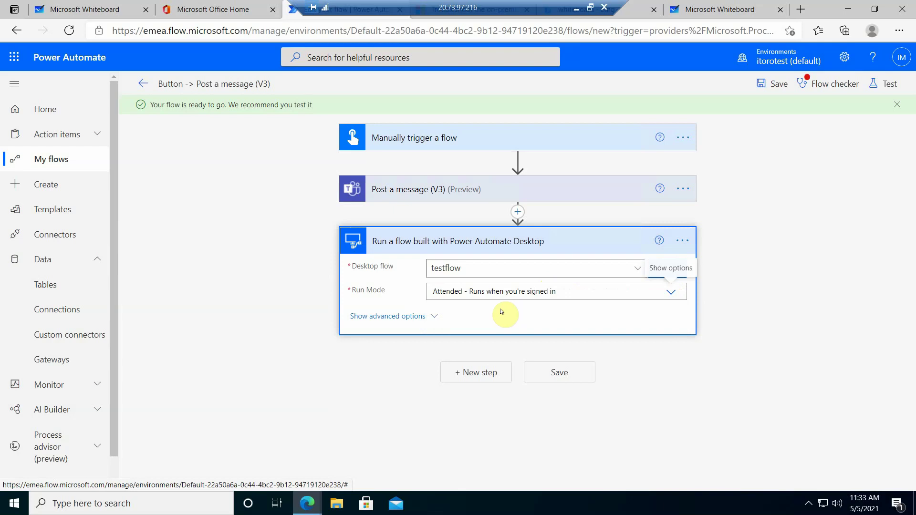
{"action": "left_click", "coordinate": [561, 373]}
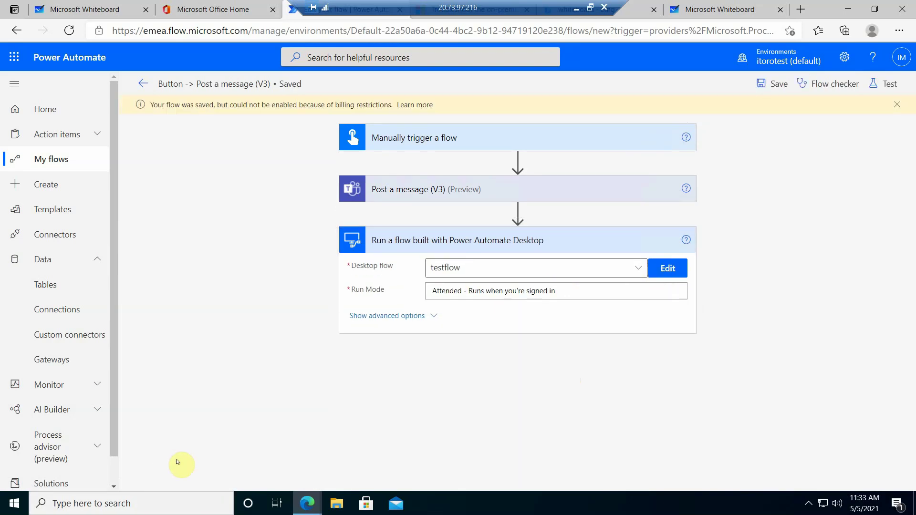
{"action": "left_click", "coordinate": [147, 503]}
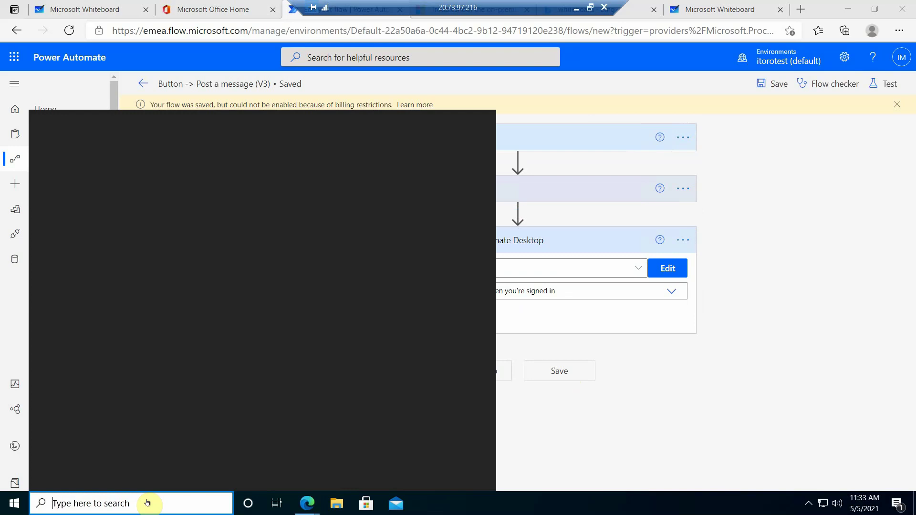
Launch Power Automate Desktop from Windows search and open testflow for editing
{"action": "type", "text": "pow"}
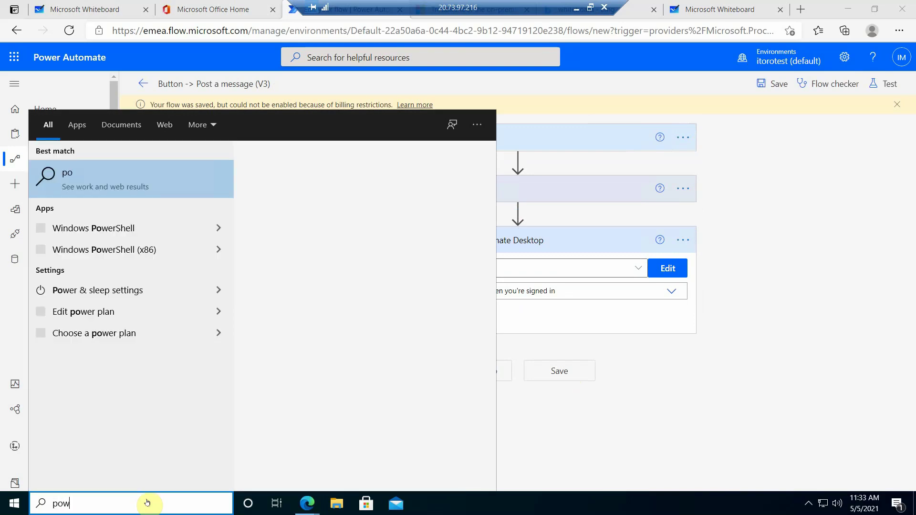
{"action": "type", "text": "er autom"}
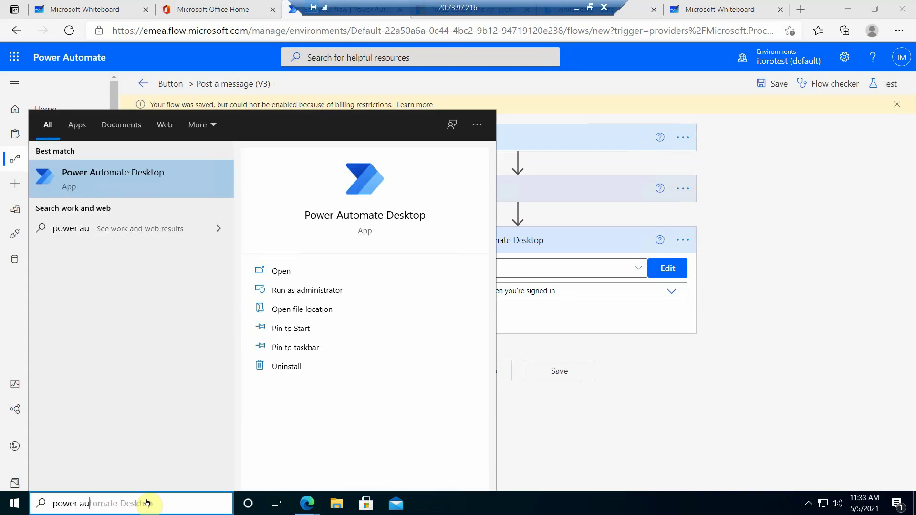
{"action": "left_click", "coordinate": [162, 180]}
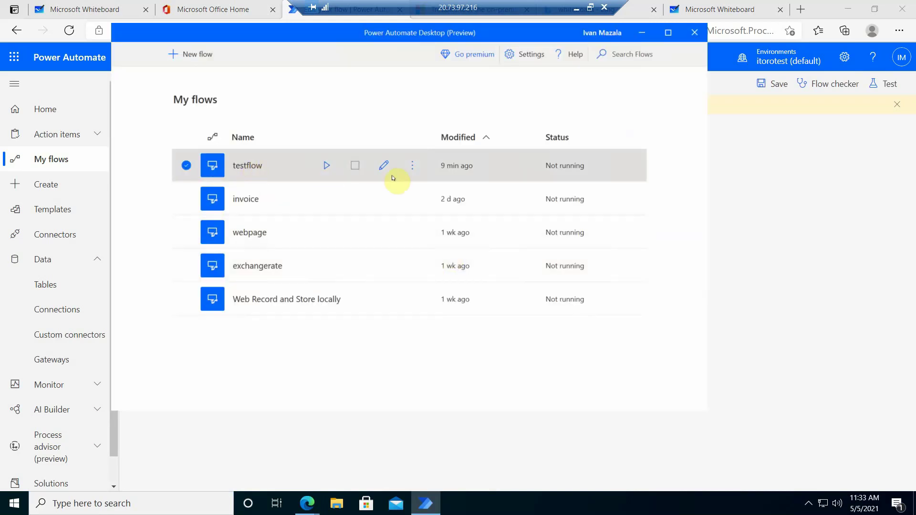
{"action": "left_click", "coordinate": [385, 167]}
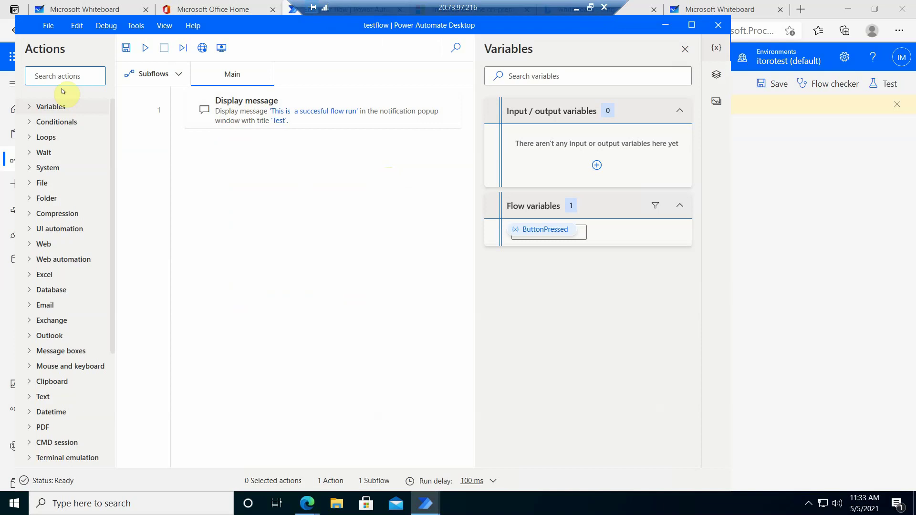
Discard a newly added Display message action and review the existing Display message step's text
{"action": "type", "text": "isplay"}
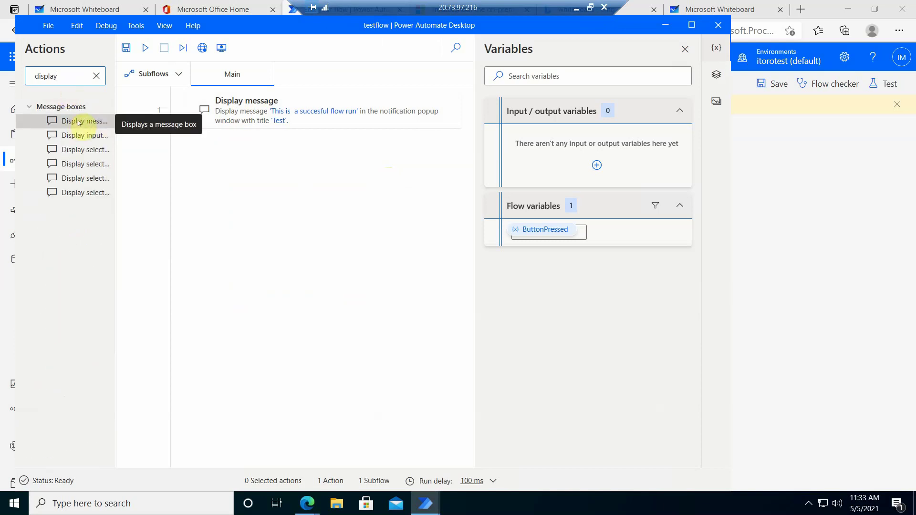
{"action": "left_click_drag", "start_coordinate": [101, 121], "coordinate": [239, 148]}
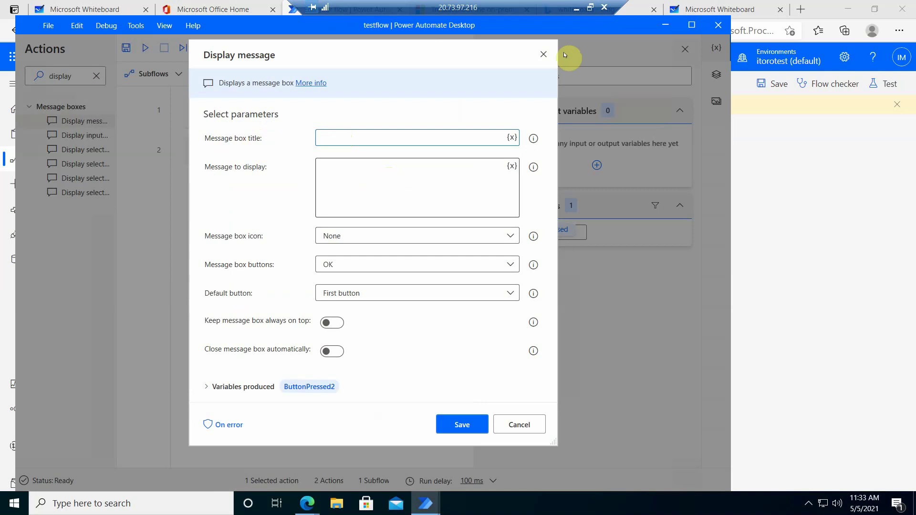
{"action": "left_click", "coordinate": [544, 55]}
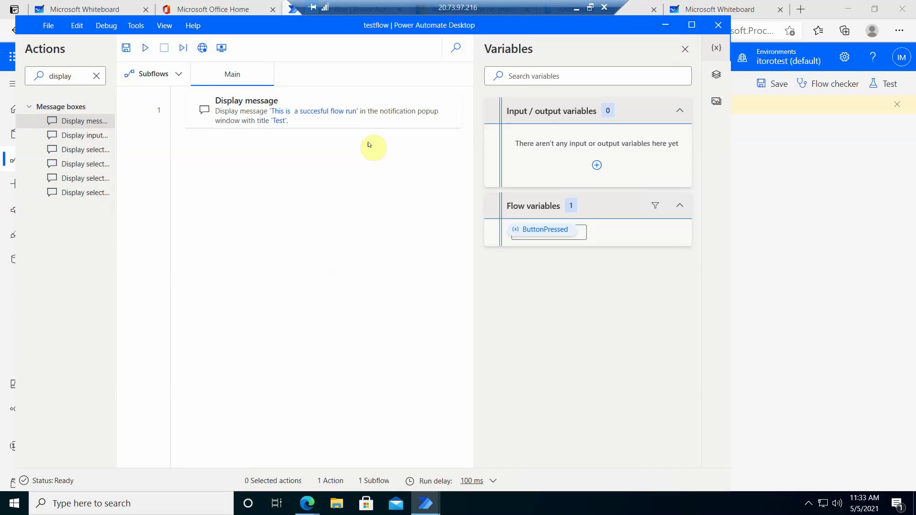
{"action": "left_click", "coordinate": [255, 119]}
{"action": "double_click", "coordinate": [256, 119]}
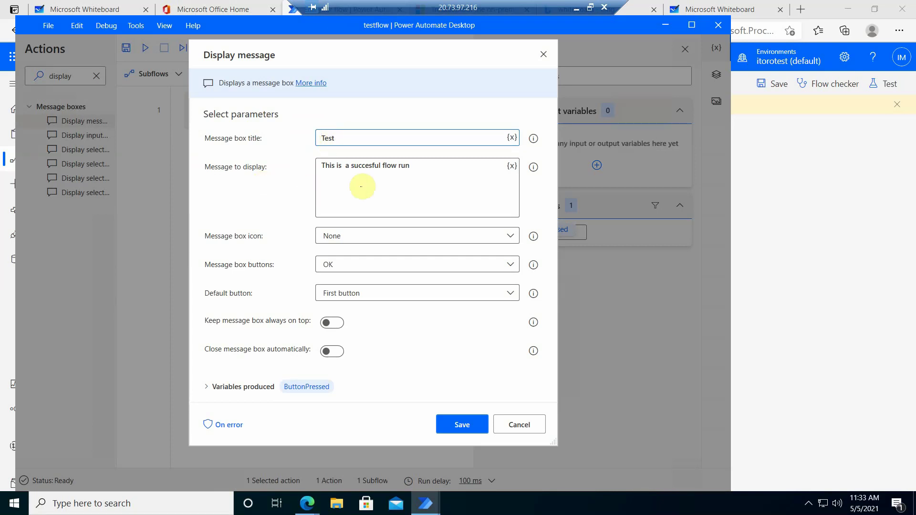
{"action": "left_click_drag", "start_coordinate": [416, 167], "coordinate": [321, 165]}
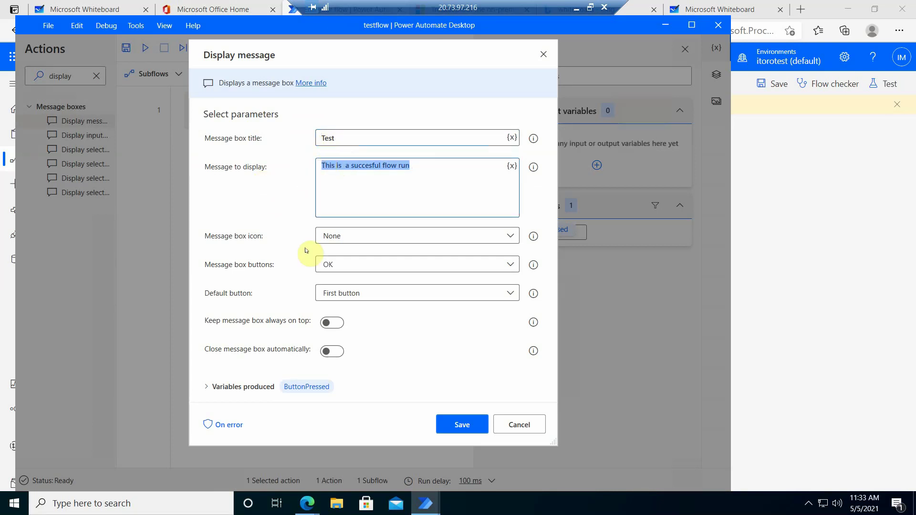
{"action": "left_click", "coordinate": [461, 427]}
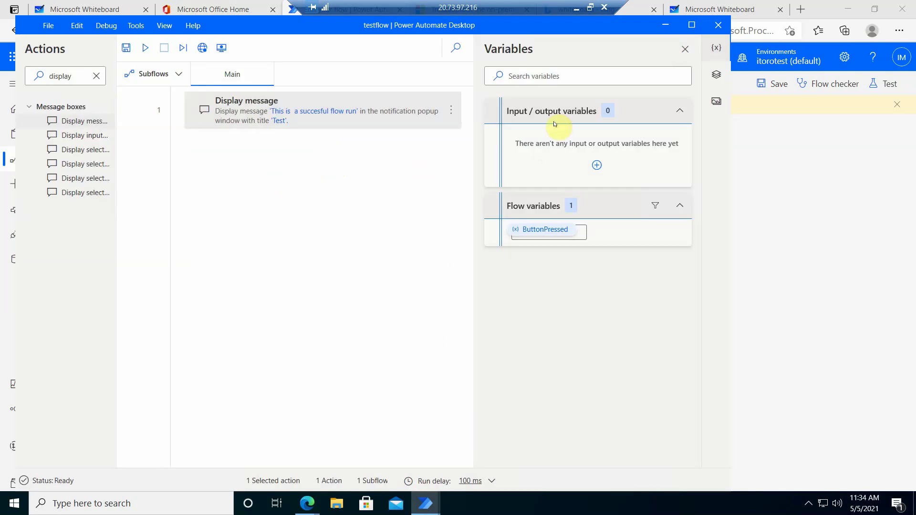
Close the testflow editor, saving the flow and confirming the save
{"action": "left_click", "coordinate": [718, 25]}
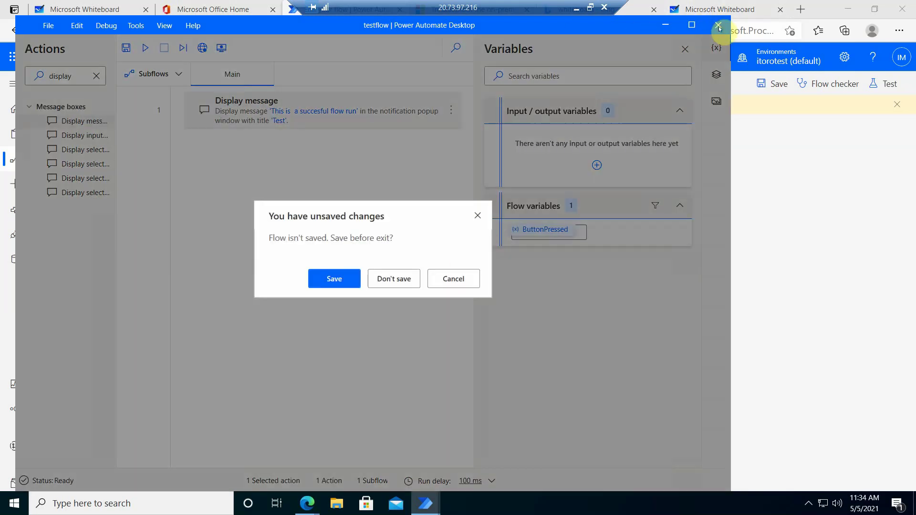
{"action": "left_click", "coordinate": [332, 279]}
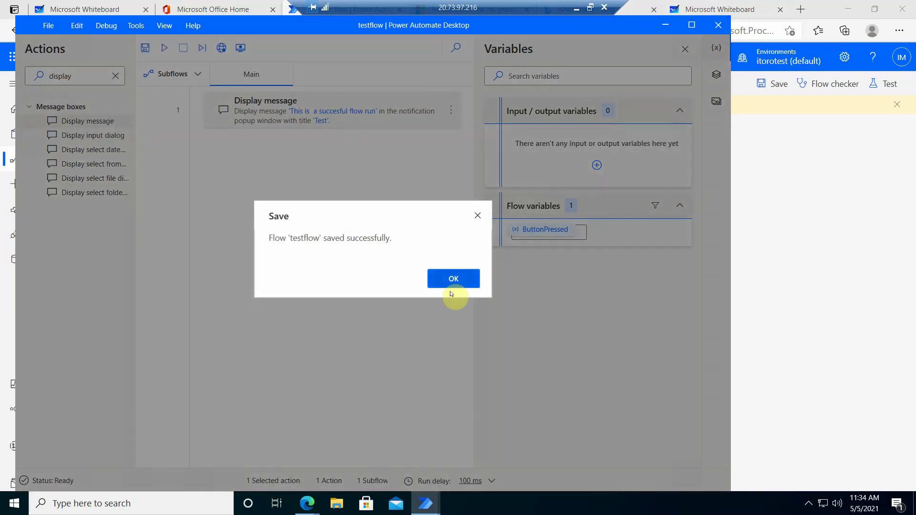
{"action": "left_click", "coordinate": [454, 279]}
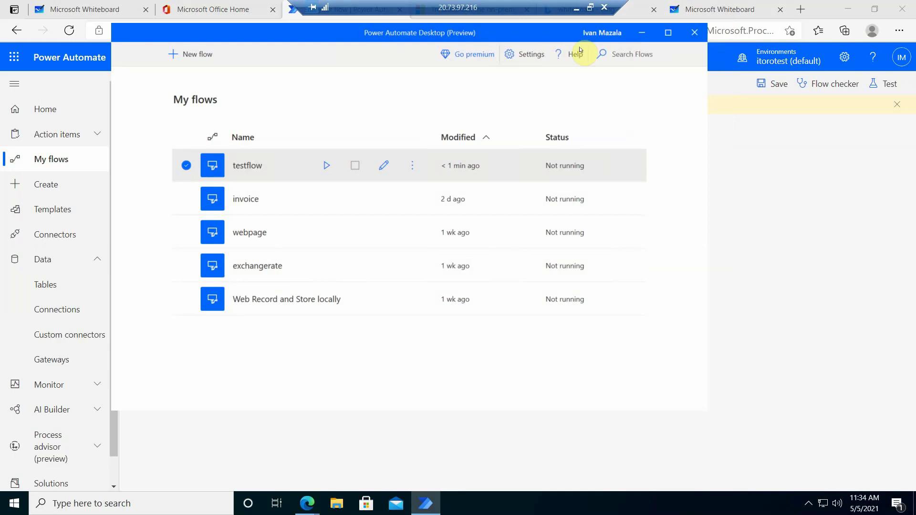
Close the desktop console and run a manual test of Button -> Post a message (V3)
{"action": "left_click", "coordinate": [695, 33]}
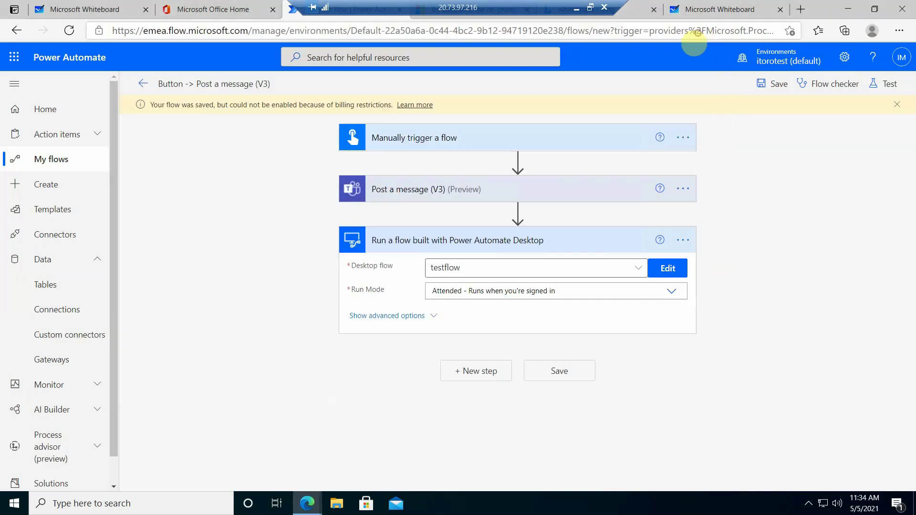
{"action": "left_click", "coordinate": [890, 86]}
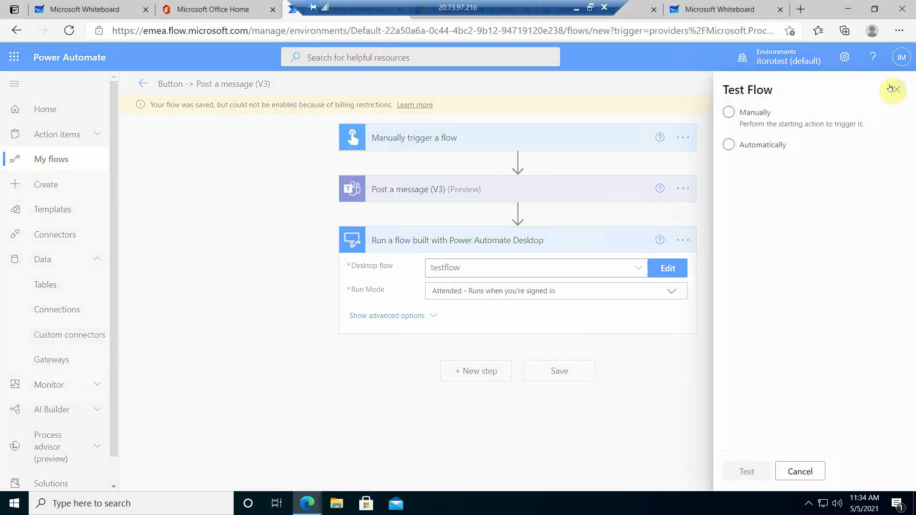
{"action": "left_click", "coordinate": [729, 113]}
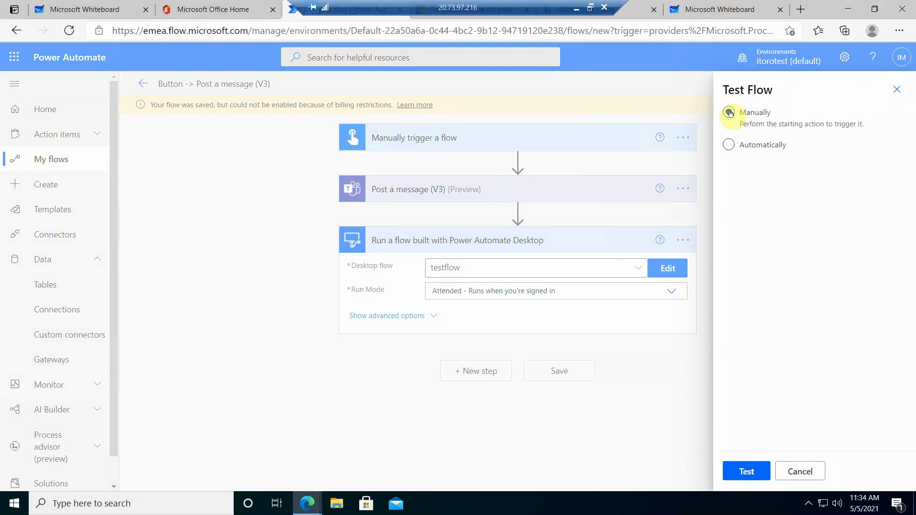
{"action": "left_click", "coordinate": [752, 473]}
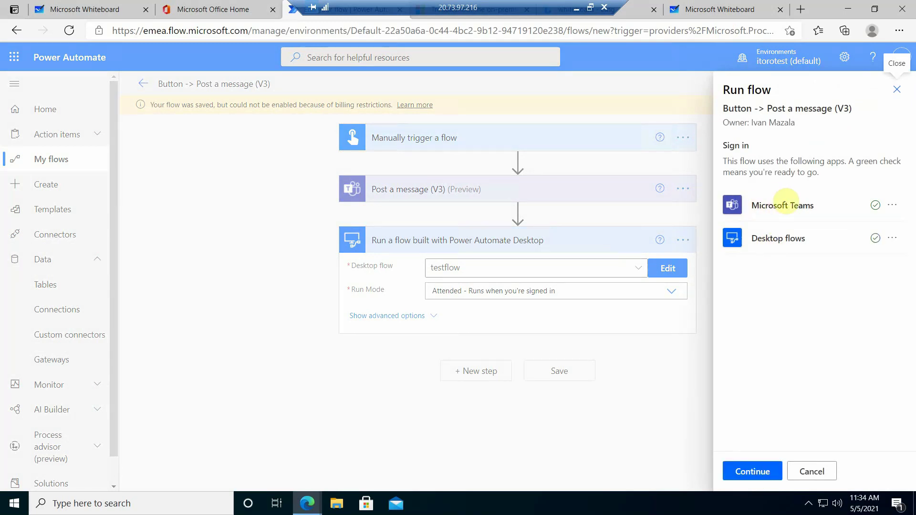
{"action": "left_click", "coordinate": [739, 477]}
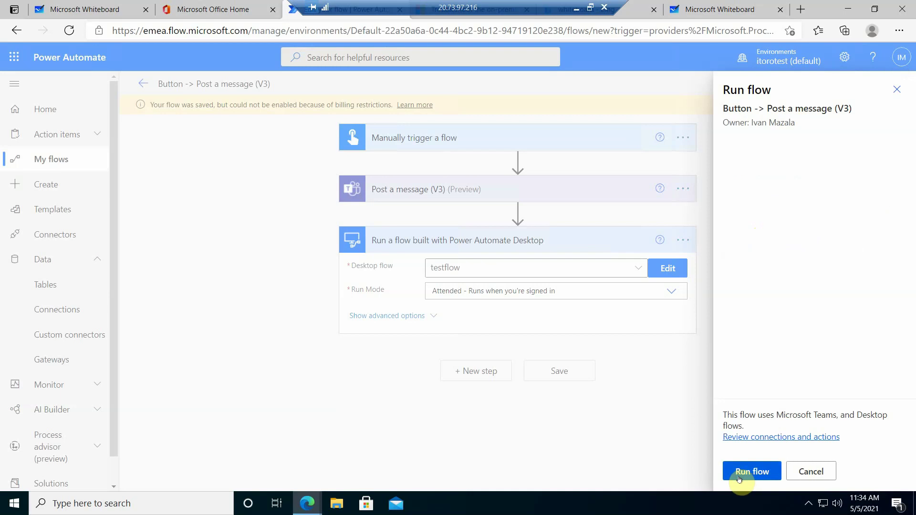
{"action": "left_click", "coordinate": [750, 472]}
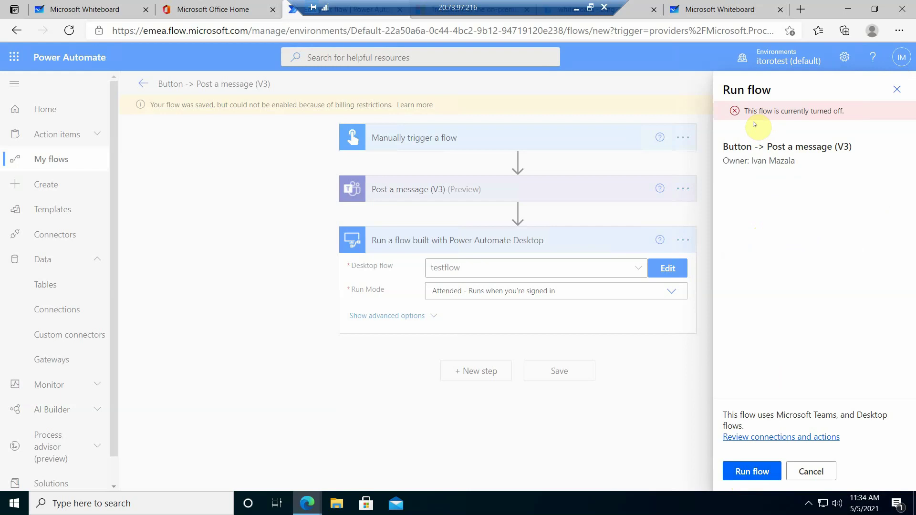
{"action": "left_click", "coordinate": [901, 91]}
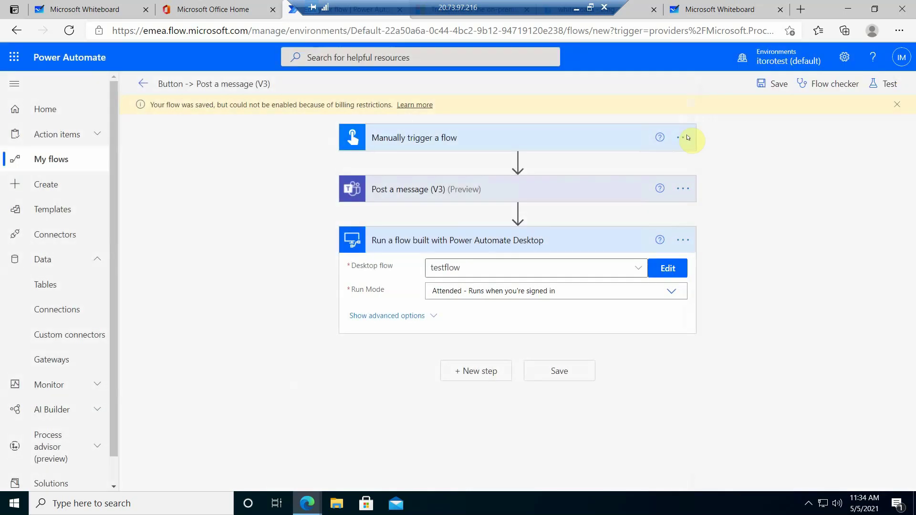
Try to turn on Button -> Post a message (V3) from the My flows list
{"action": "left_click", "coordinate": [142, 90]}
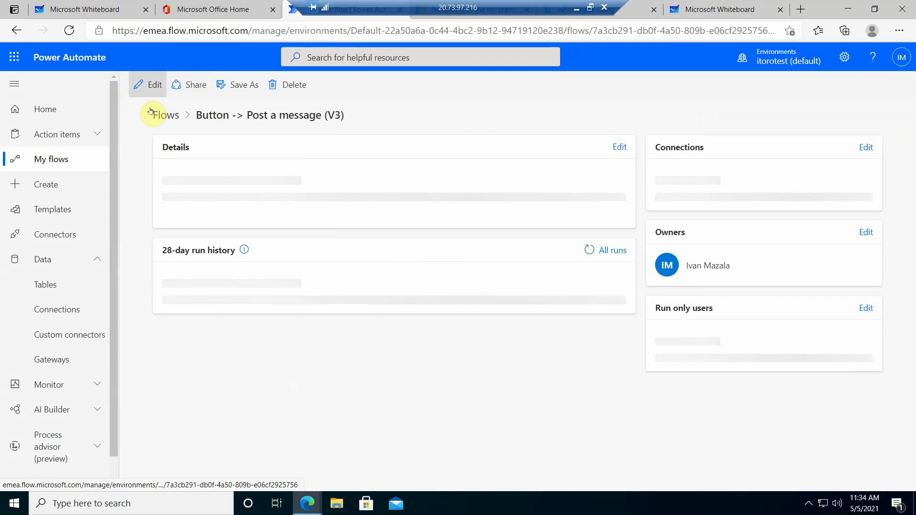
{"action": "left_click", "coordinate": [59, 159]}
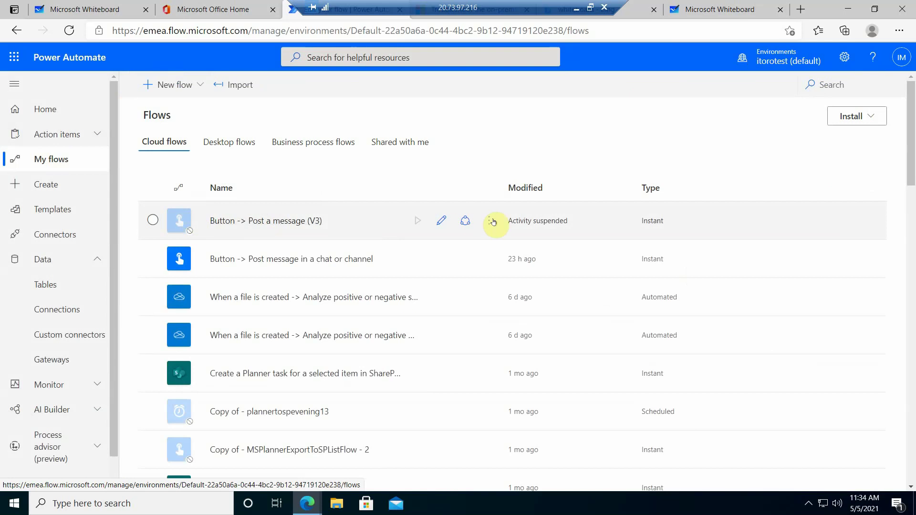
{"action": "left_click", "coordinate": [491, 221]}
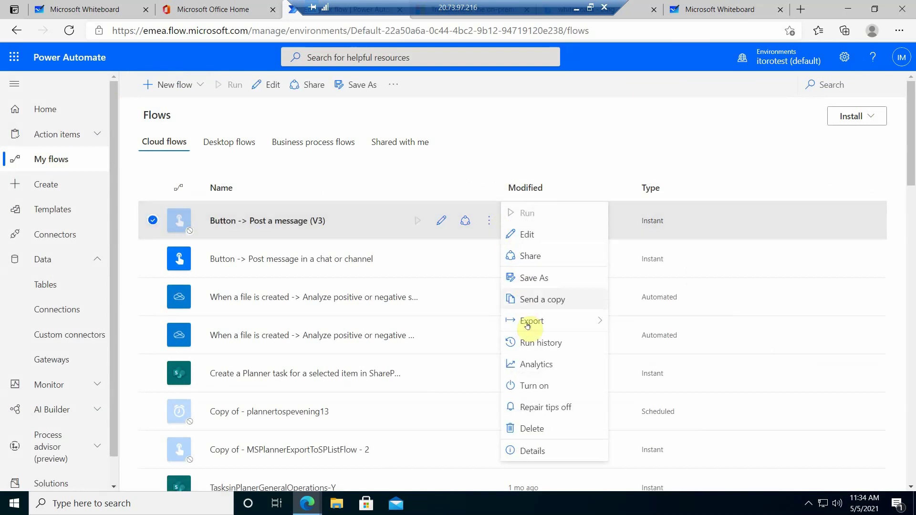
{"action": "left_click", "coordinate": [534, 385]}
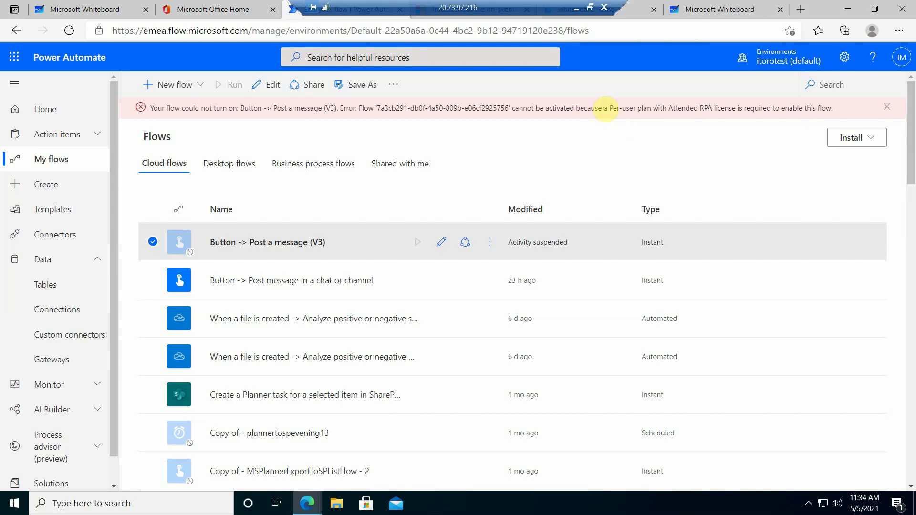
Highlight the Attended RPA licensing error, open the flow details, and minimize the remote session
{"action": "left_click_drag", "start_coordinate": [610, 106], "coordinate": [840, 111]}
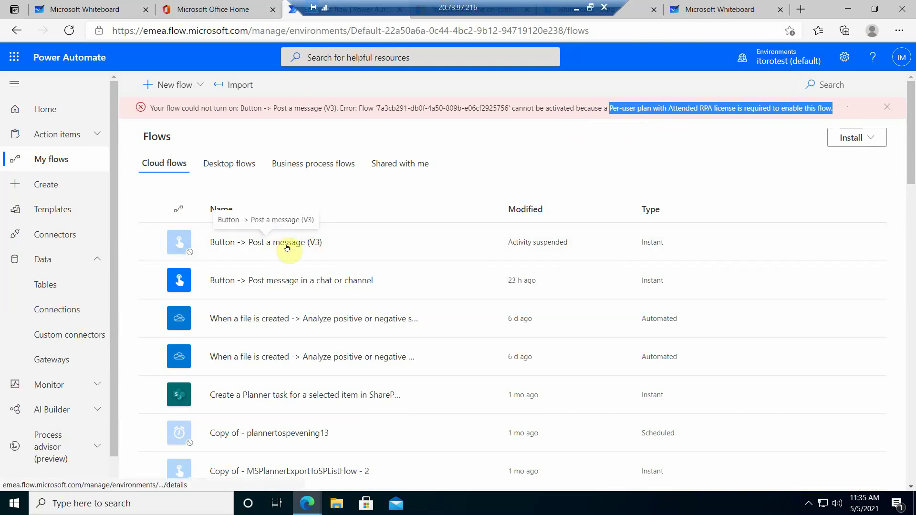
{"action": "left_click", "coordinate": [288, 244]}
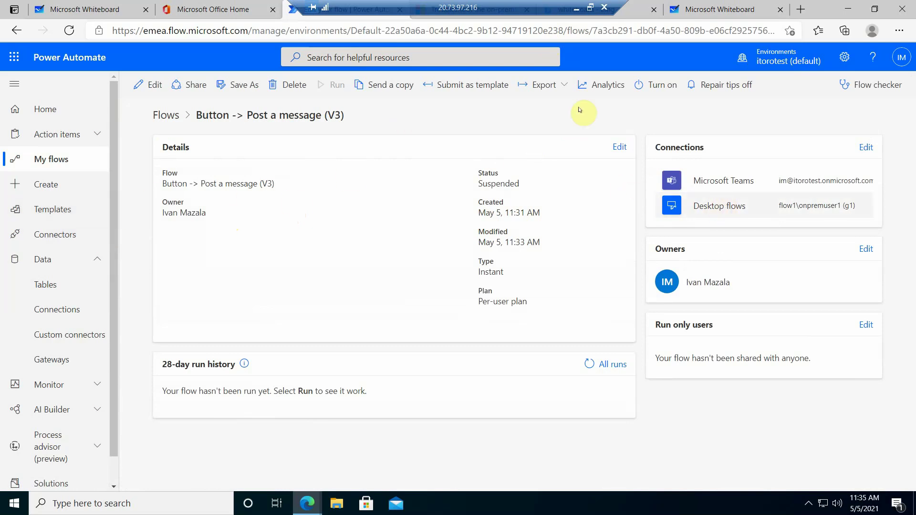
{"action": "left_click", "coordinate": [576, 8]}
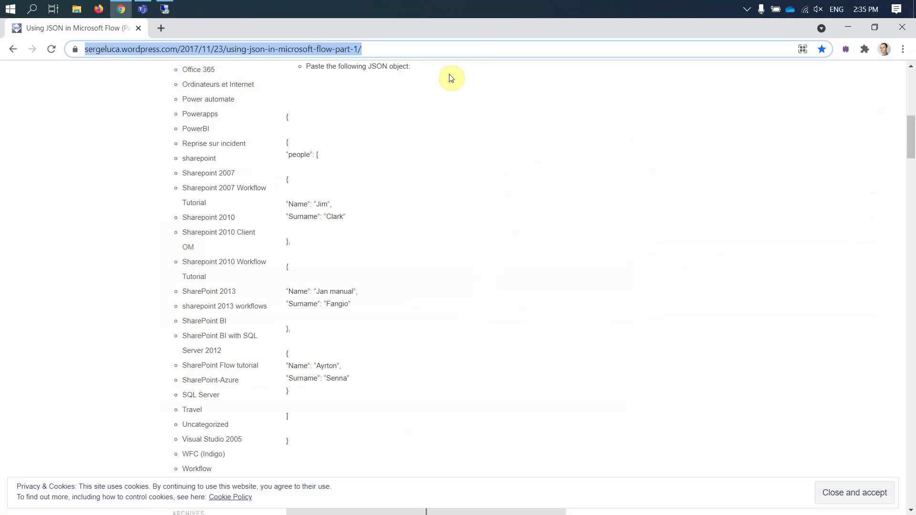